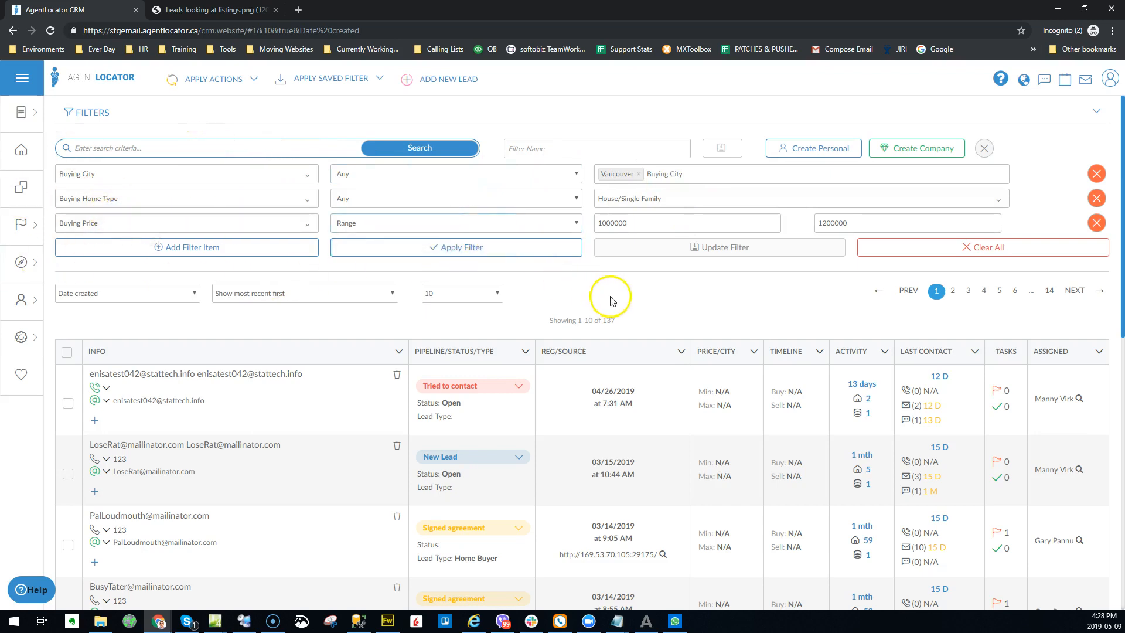
- Review the leads filtered by buying city Vancouver, home type House/Single Family and buying price 1000000 to 1200000
click(262, 8)
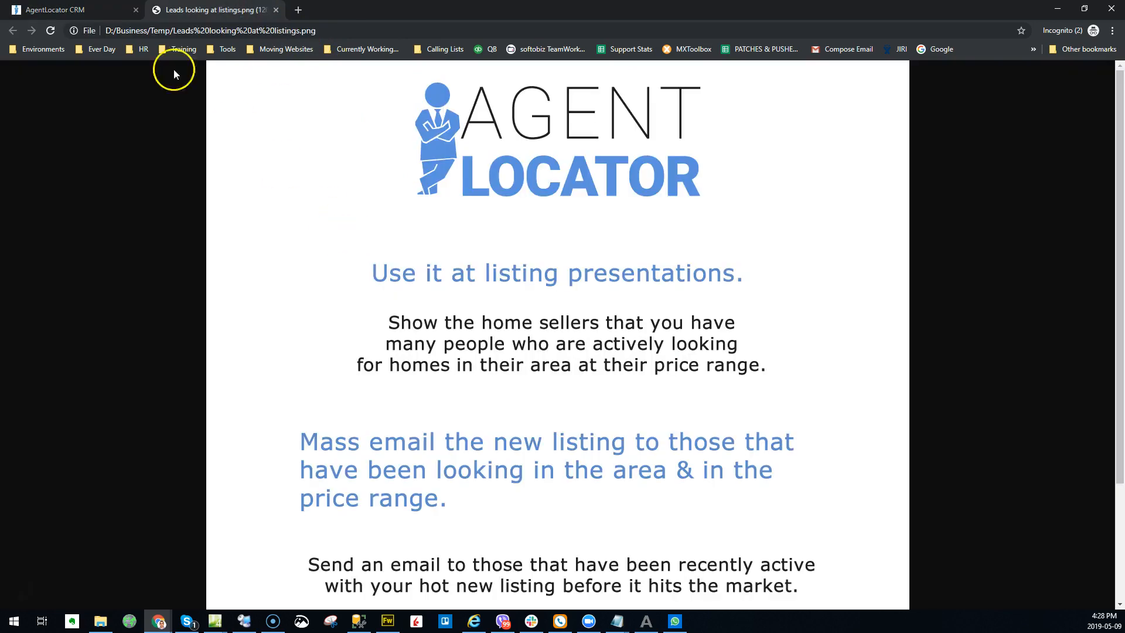
click(117, 10)
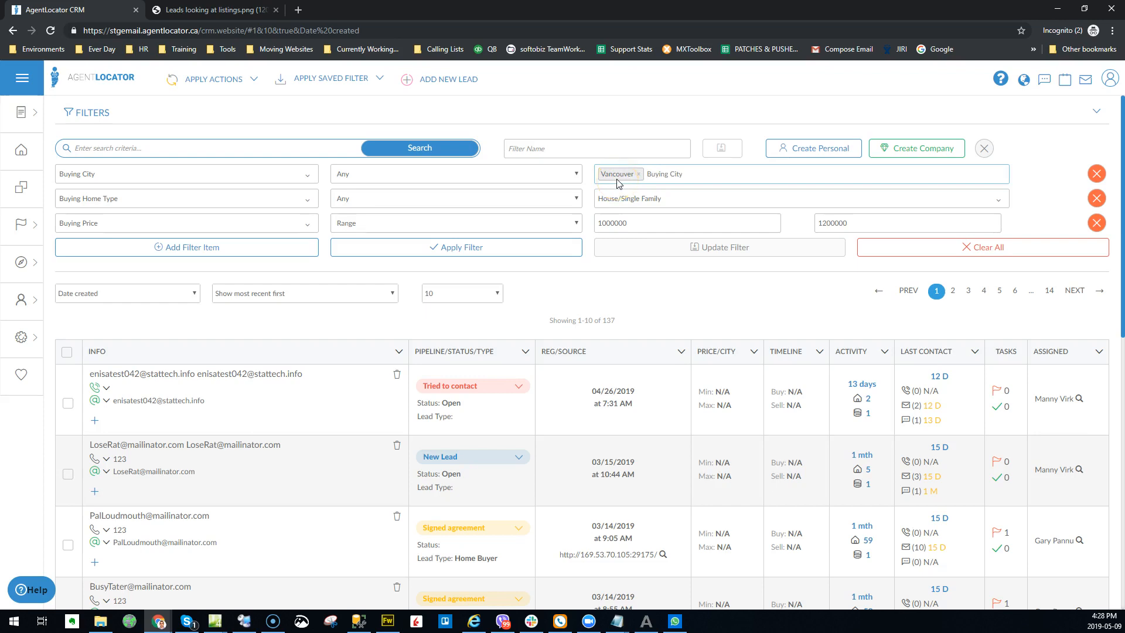
scroll(228, 402, down, 8)
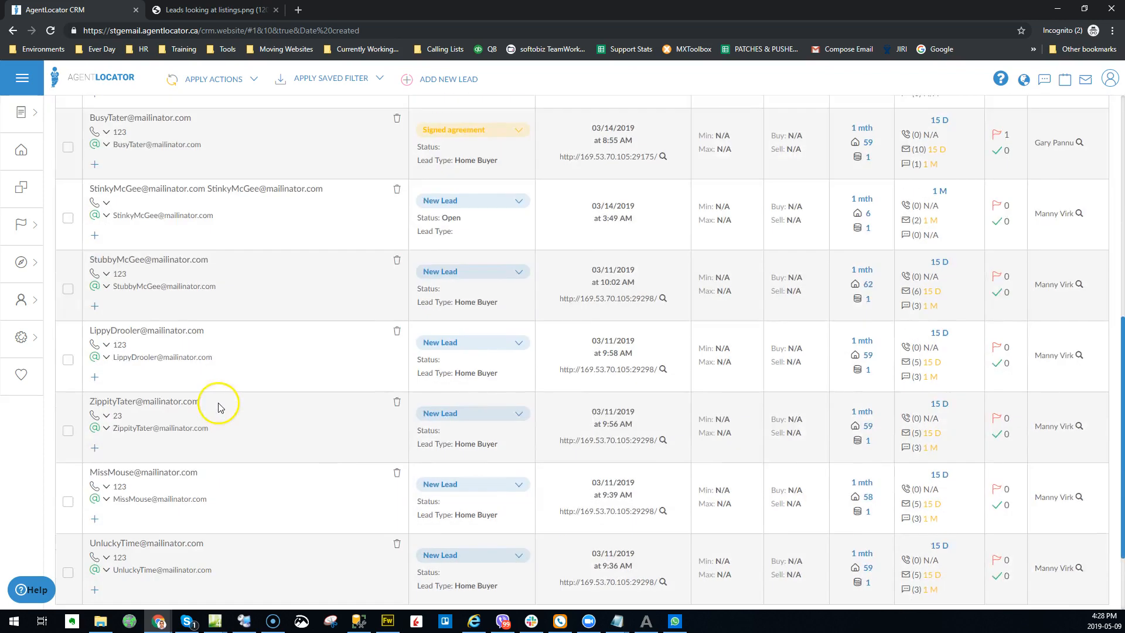
scroll(221, 407, down, 3)
scroll(221, 406, up, 11)
scroll(223, 408, down, 6)
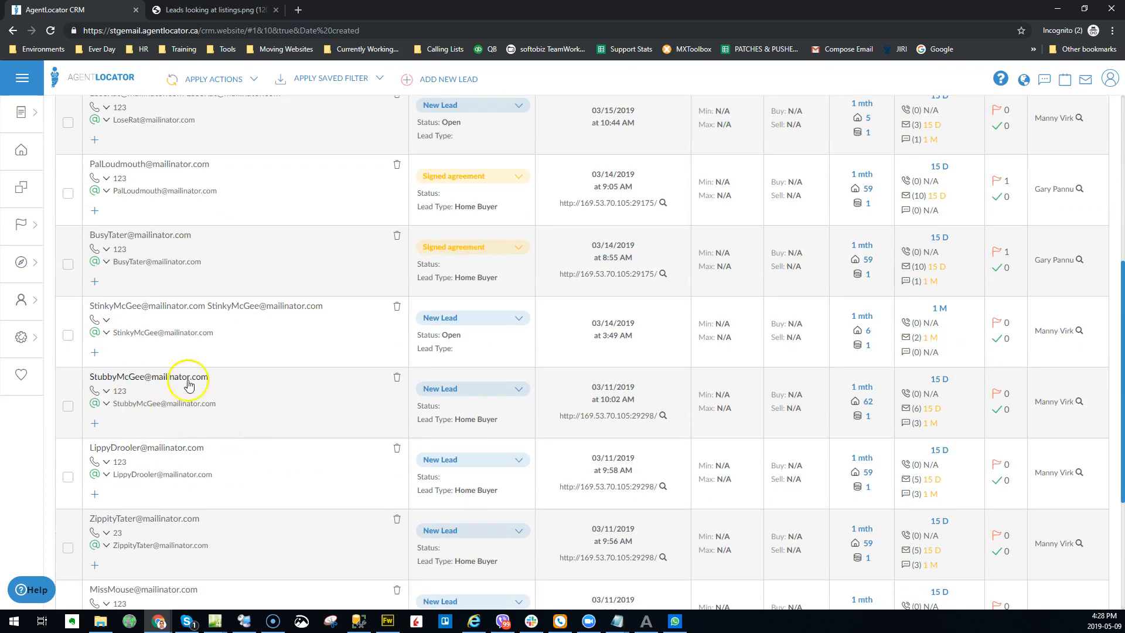
scroll(157, 454, down, 4)
scroll(157, 454, up, 10)
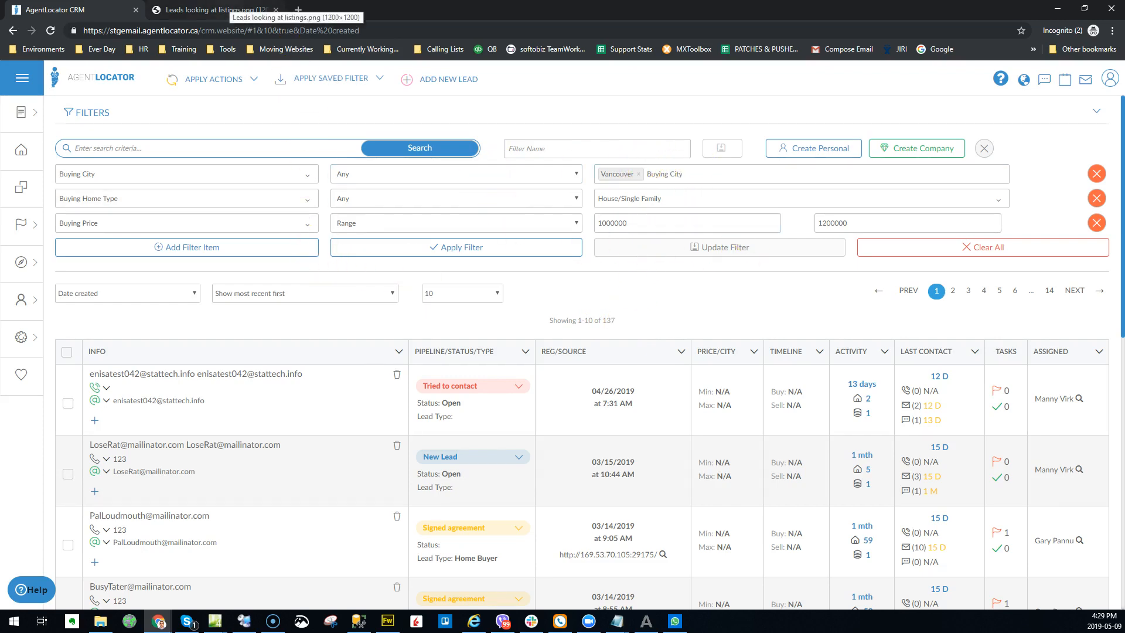
- Read the notes image on listing presentations and mass emails, and check the total number of filtered leads in the CRM
click(232, 10)
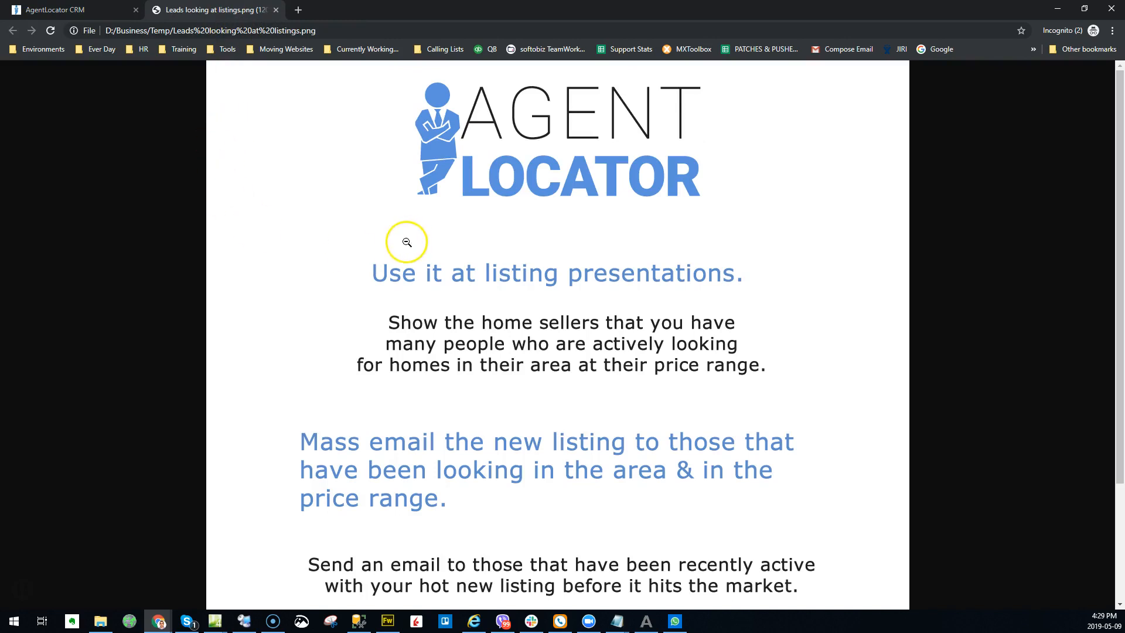
scroll(373, 250, down, 1)
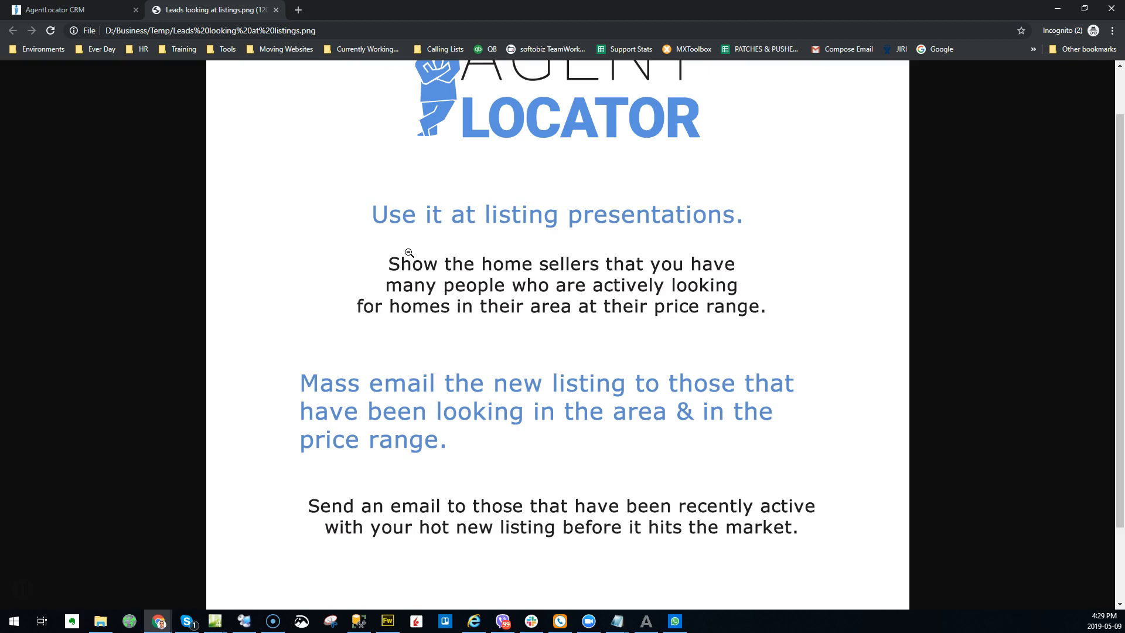
click(82, 9)
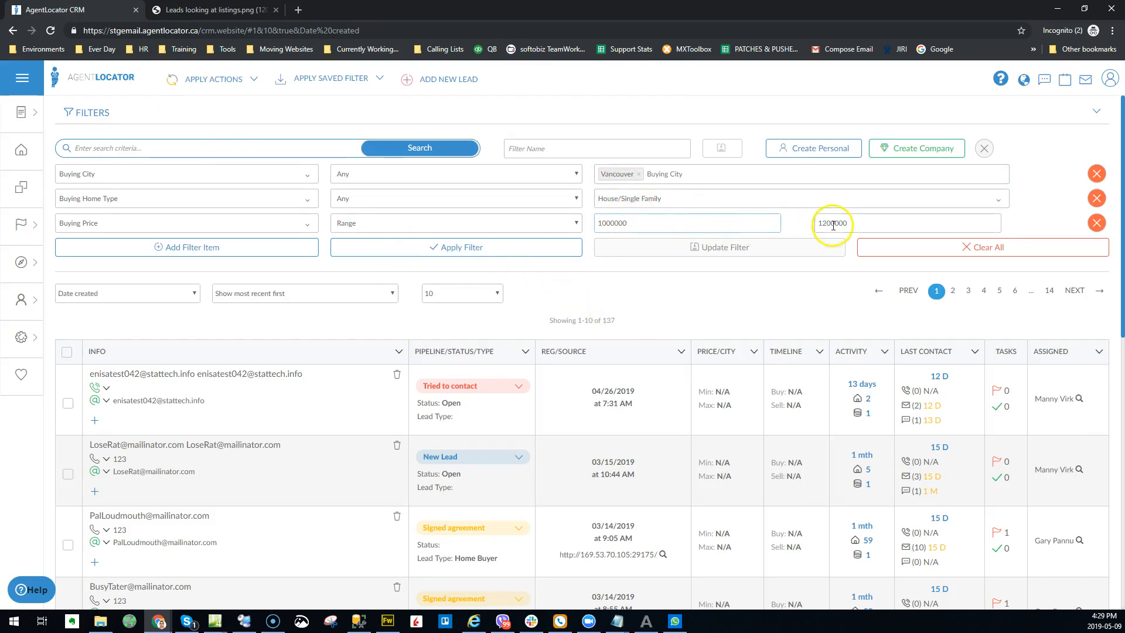
double_click(611, 319)
click(648, 317)
click(606, 320)
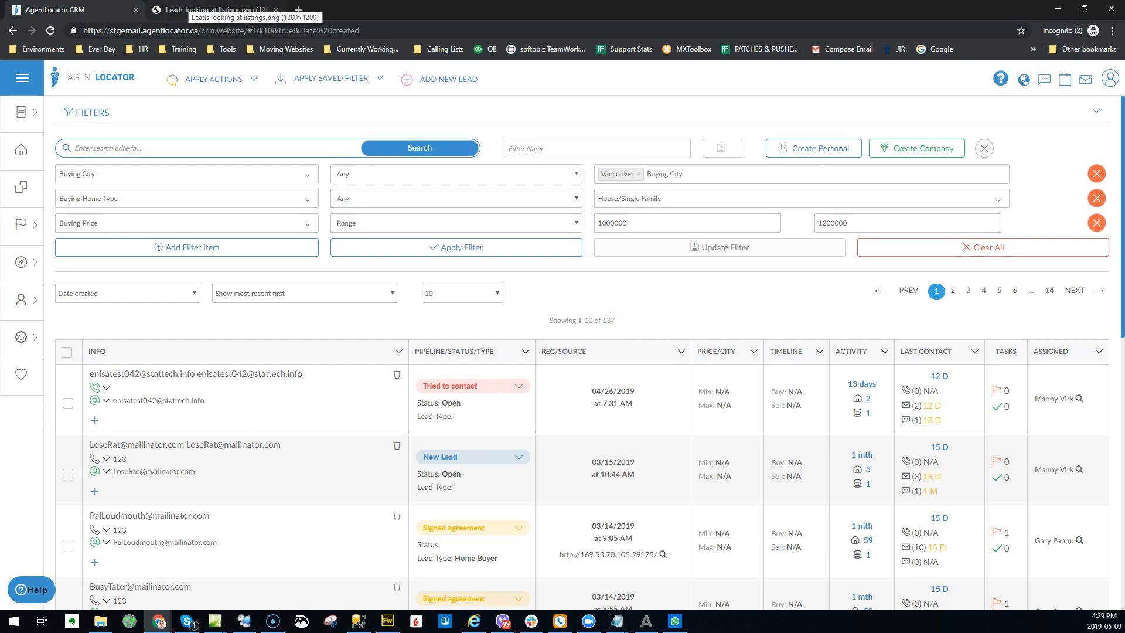
click(199, 9)
scroll(372, 331, up, 2)
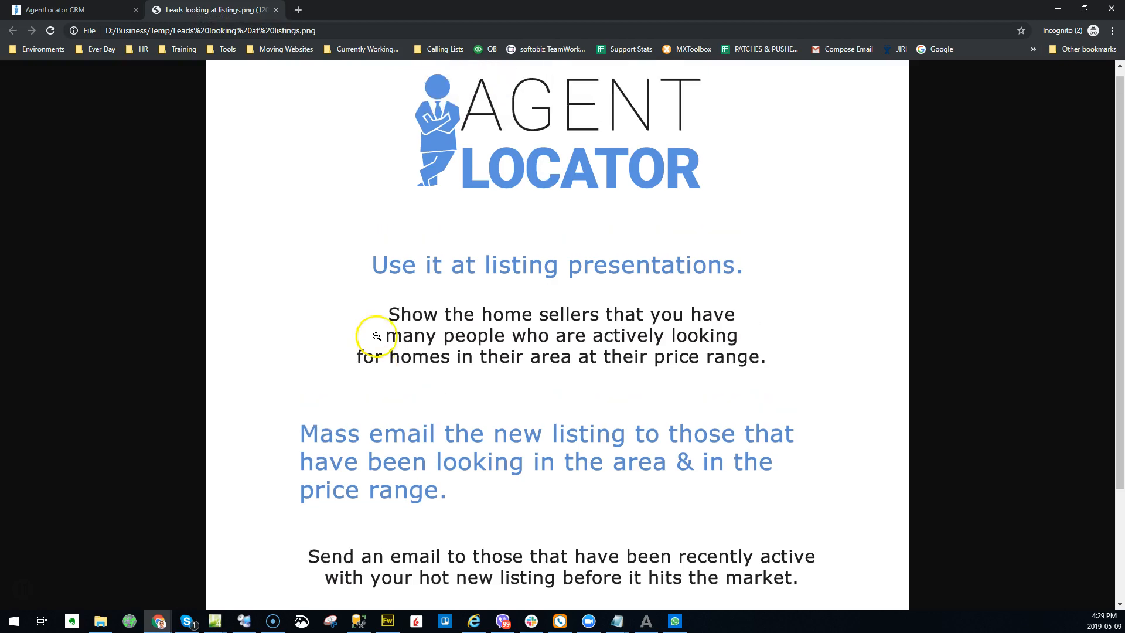
click(82, 10)
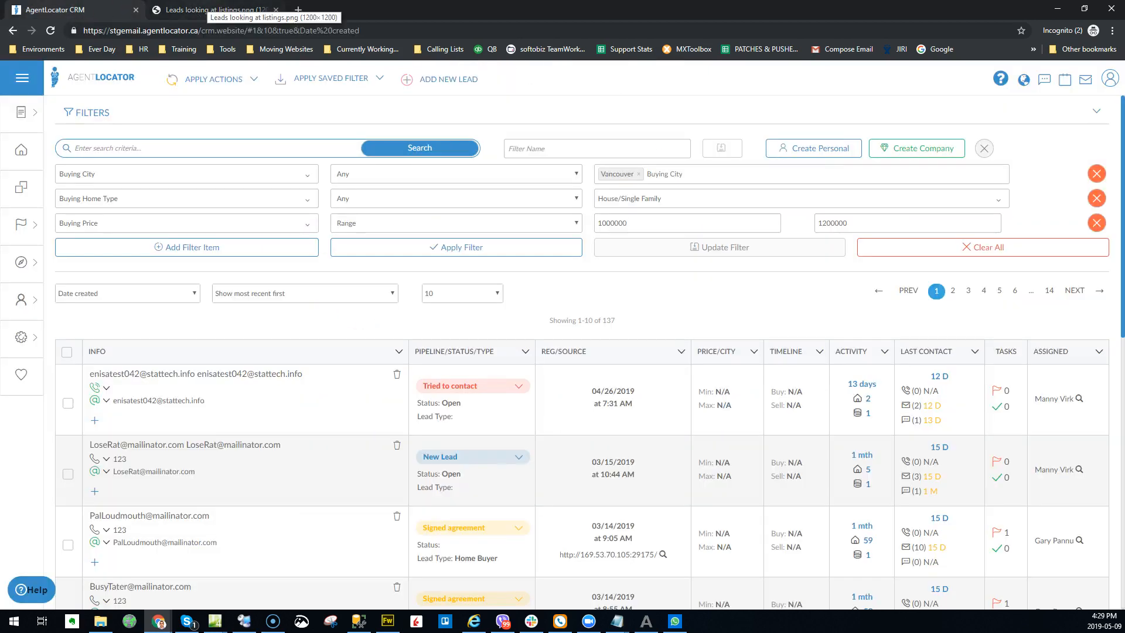
click(205, 10)
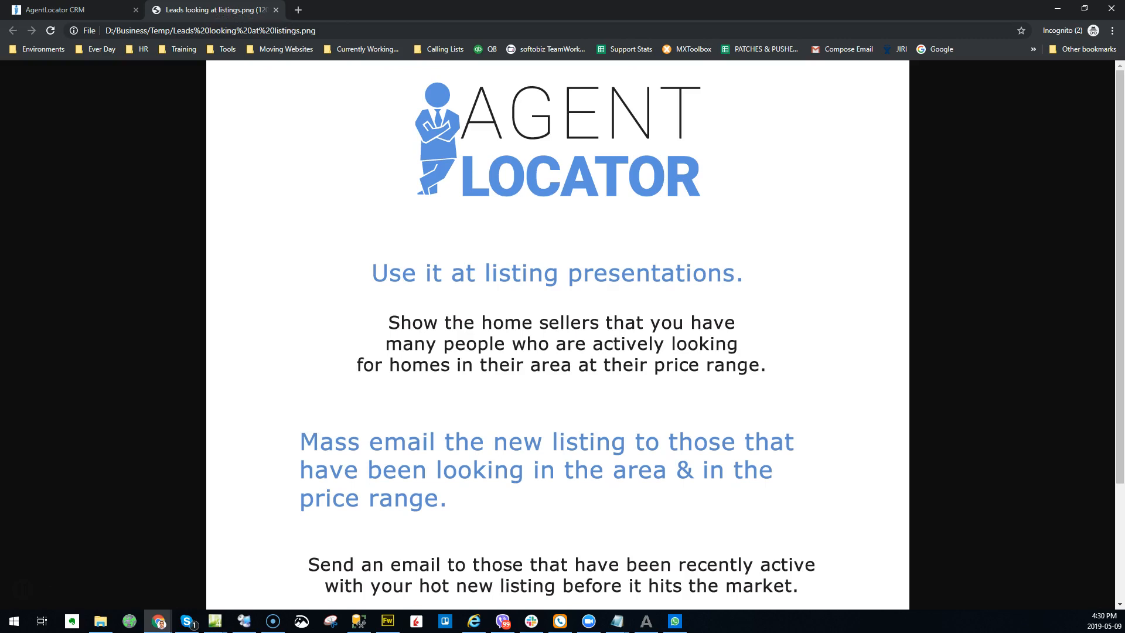
- Add a Last Activity filter item to the lead filters in the CRM
click(85, 9)
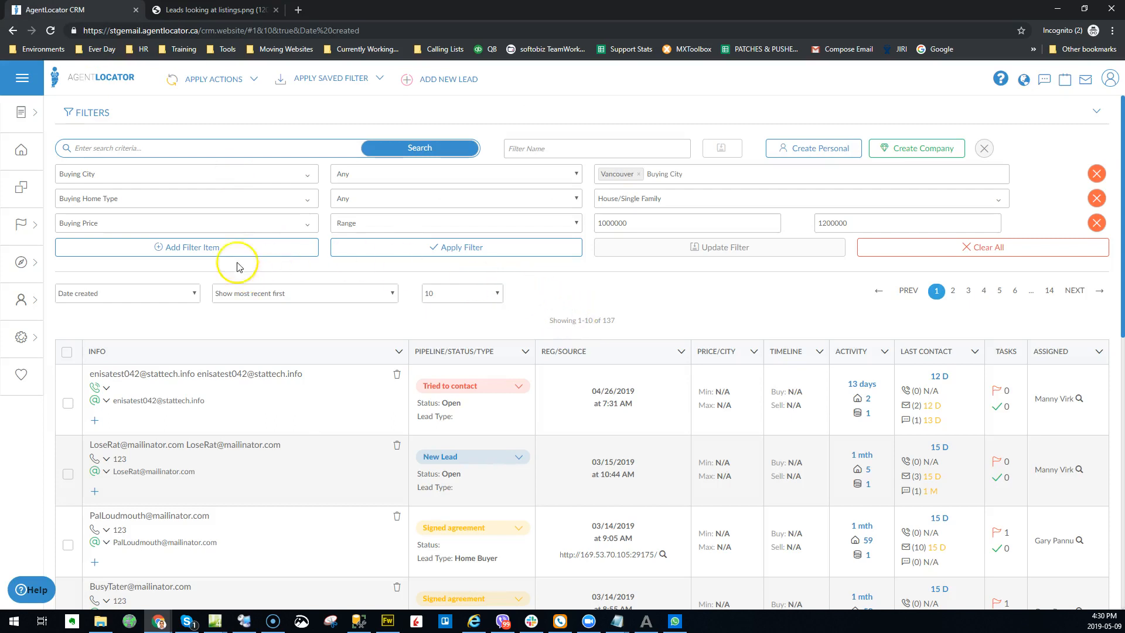
click(196, 248)
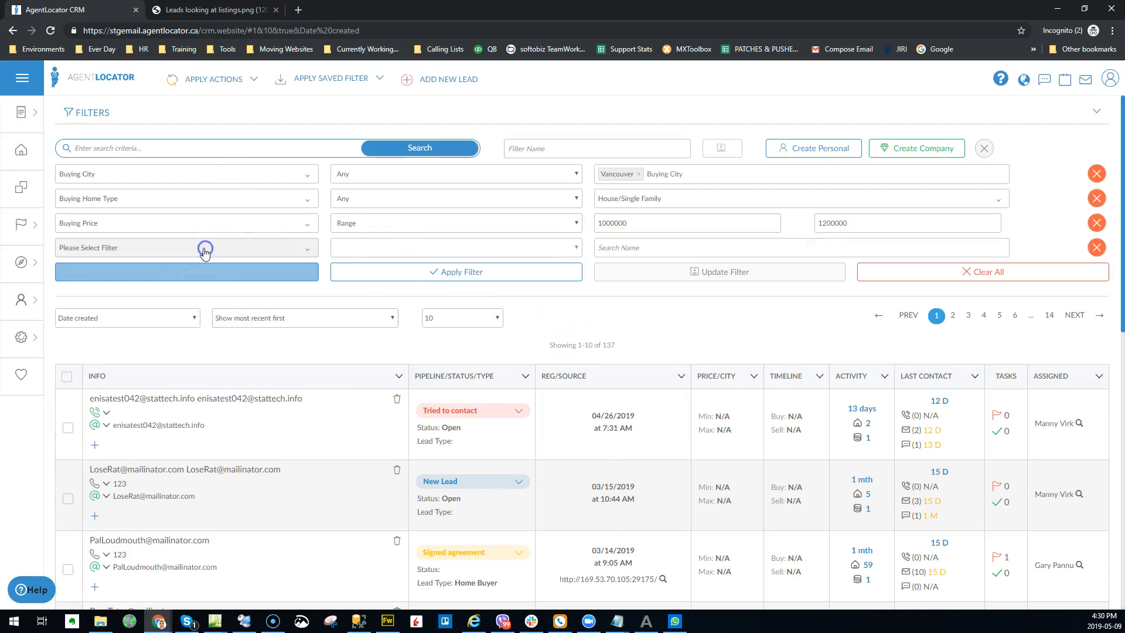
click(188, 248)
text(l)
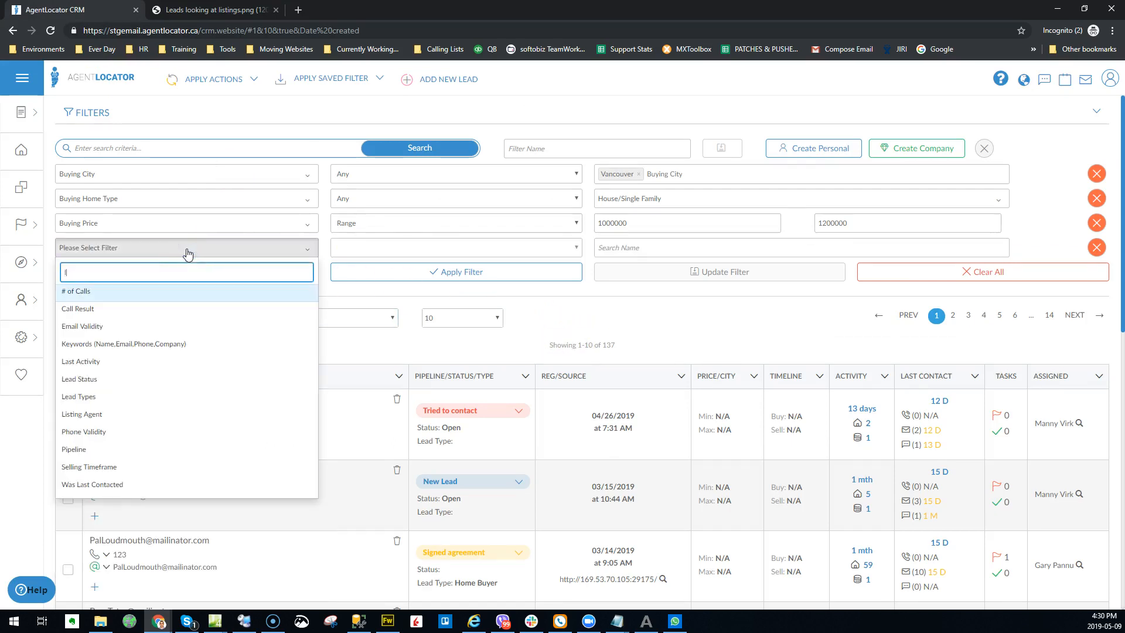
text(as)
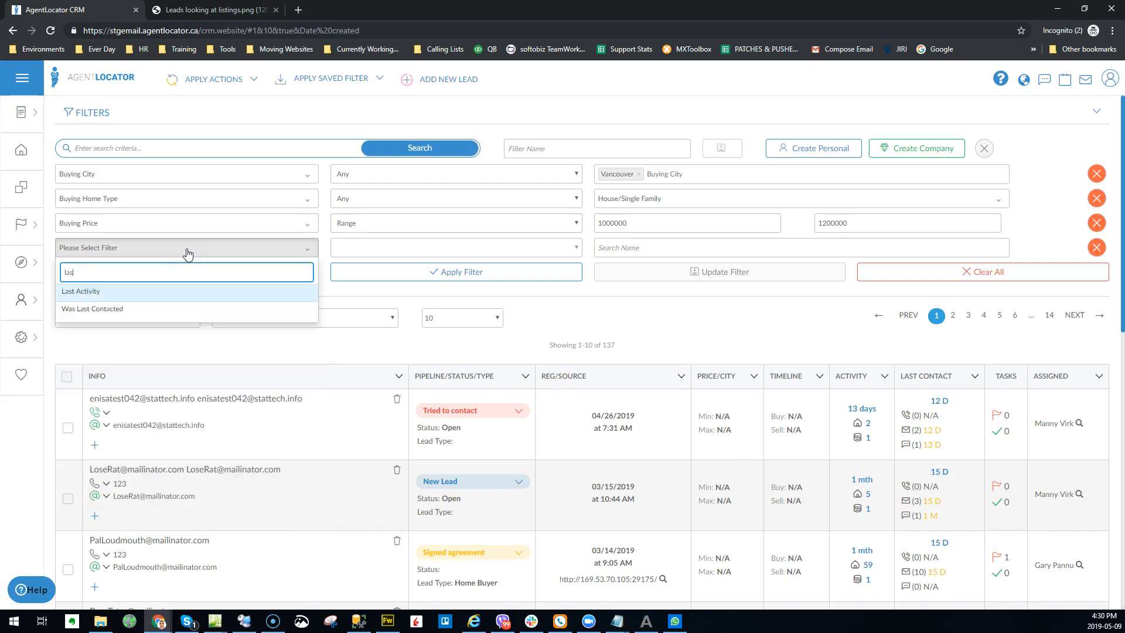
click(171, 292)
- Set the Last Activity filter to All Leads Within Last # of Days with 30 days, and apply the filters
click(615, 248)
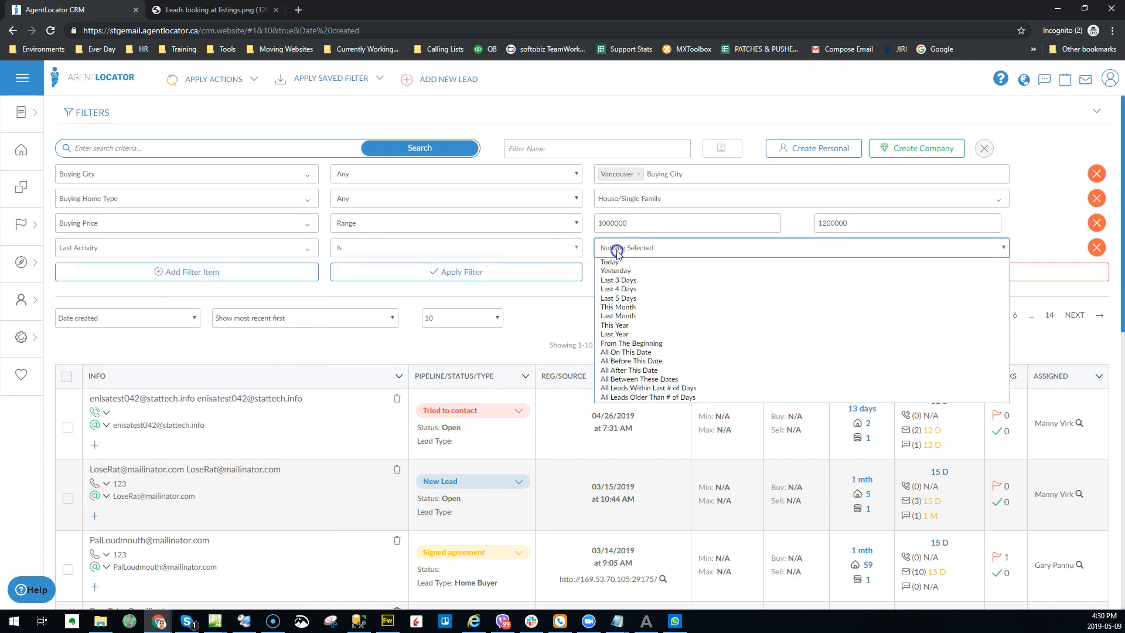
click(689, 388)
click(639, 246)
text(30)
click(609, 312)
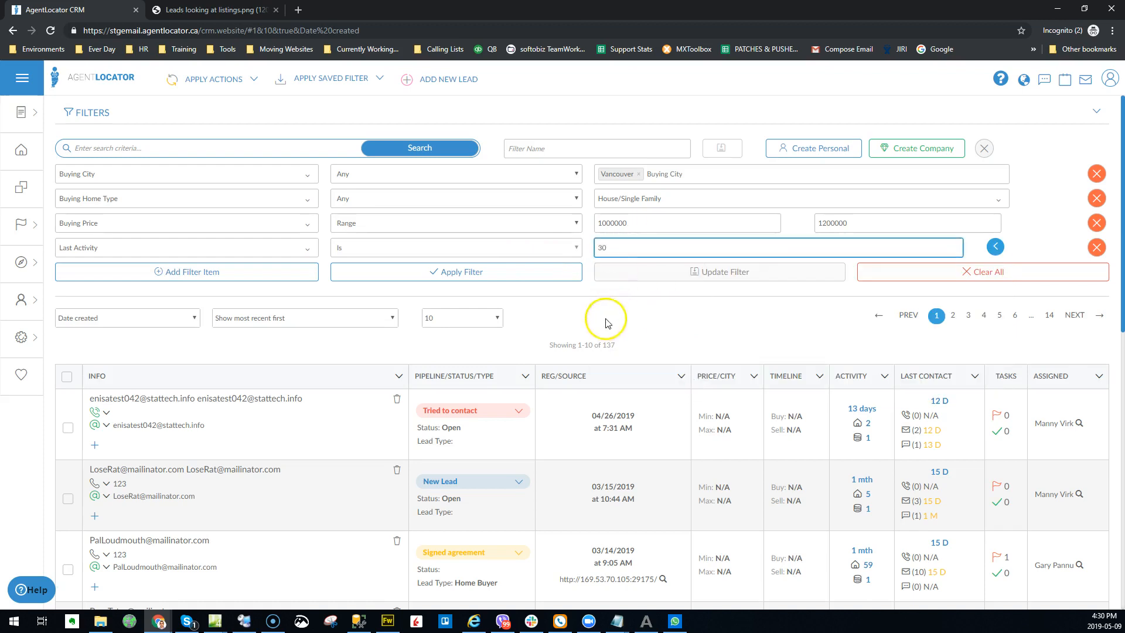
click(521, 285)
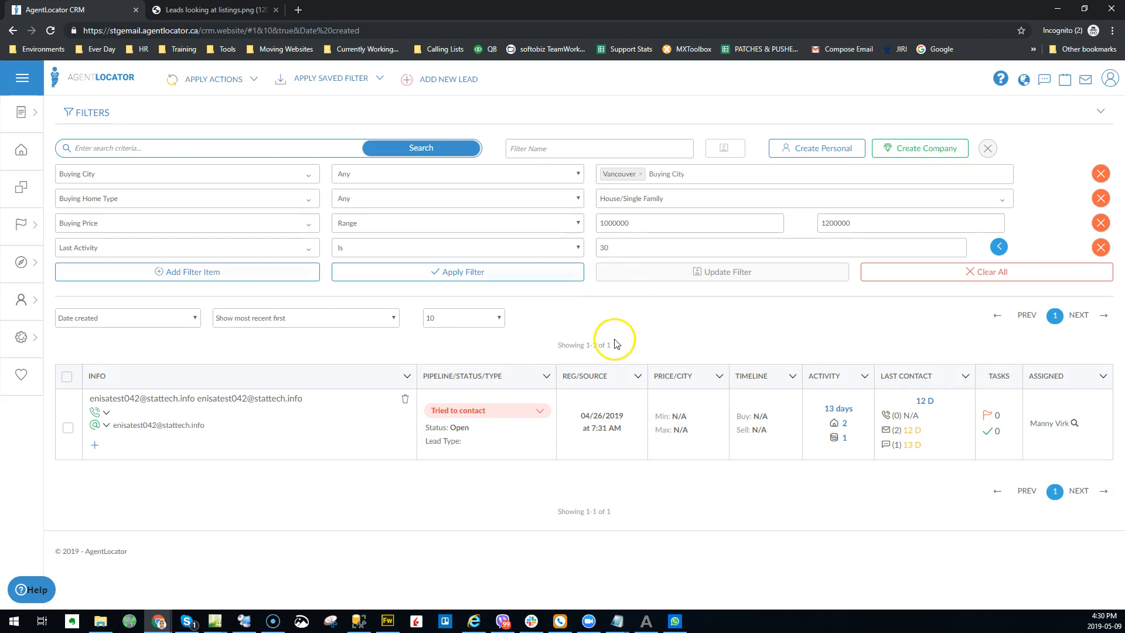
- Remove the Last Activity filter and reapply the remaining lead filters
click(1101, 249)
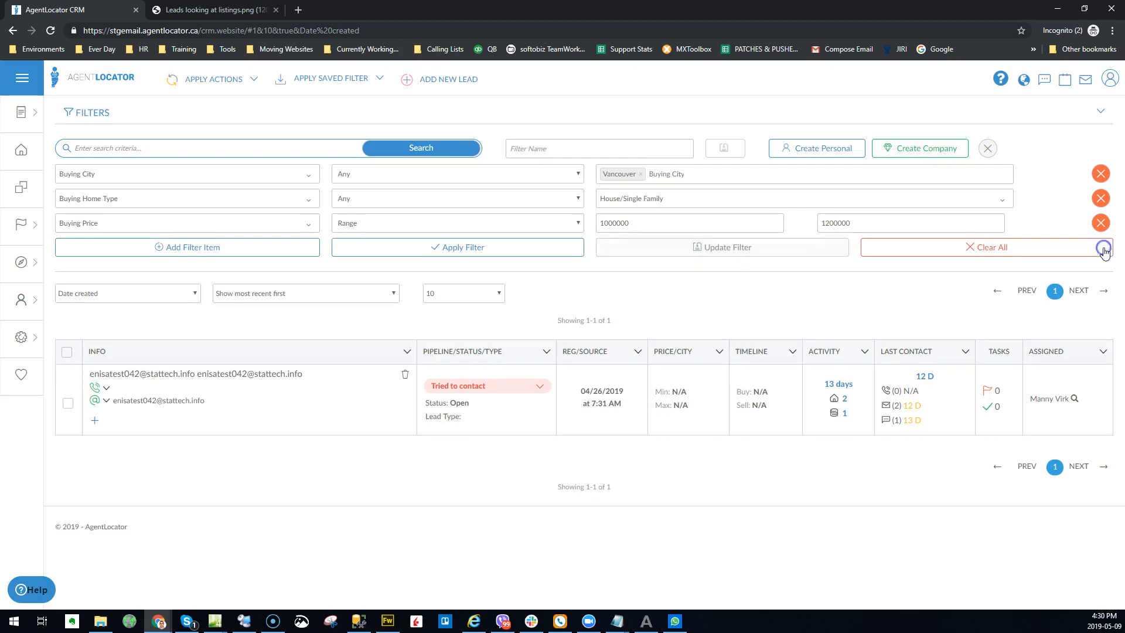
click(520, 251)
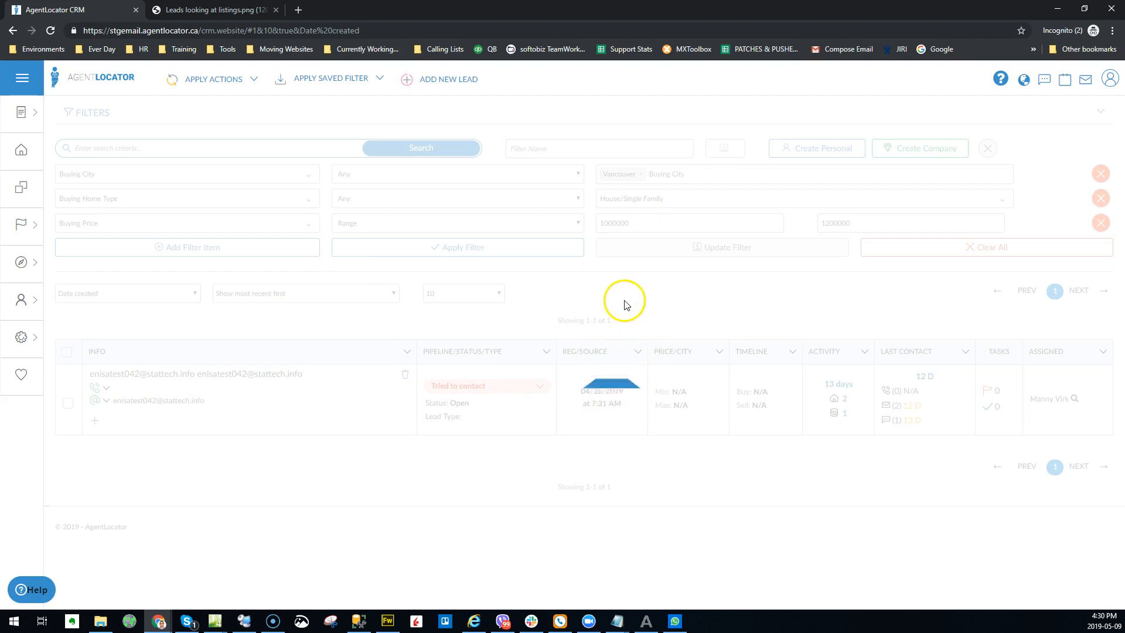
- Check the mass-email notes in the image, and select all leads matching the filters across every page of the CRM list
click(193, 9)
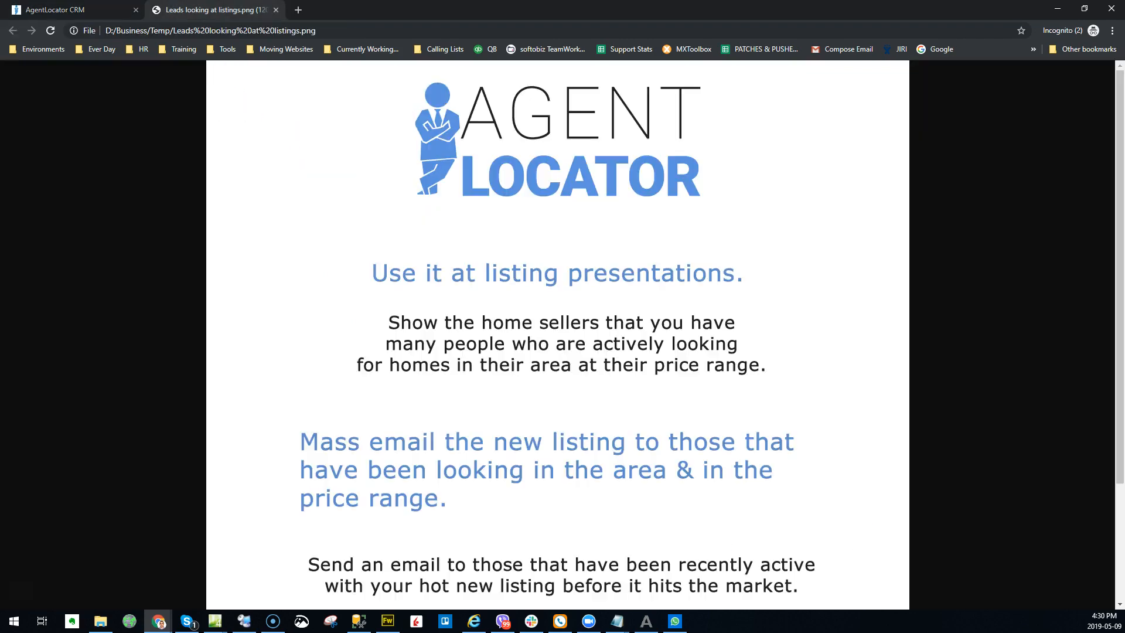
scroll(441, 385, down, 3)
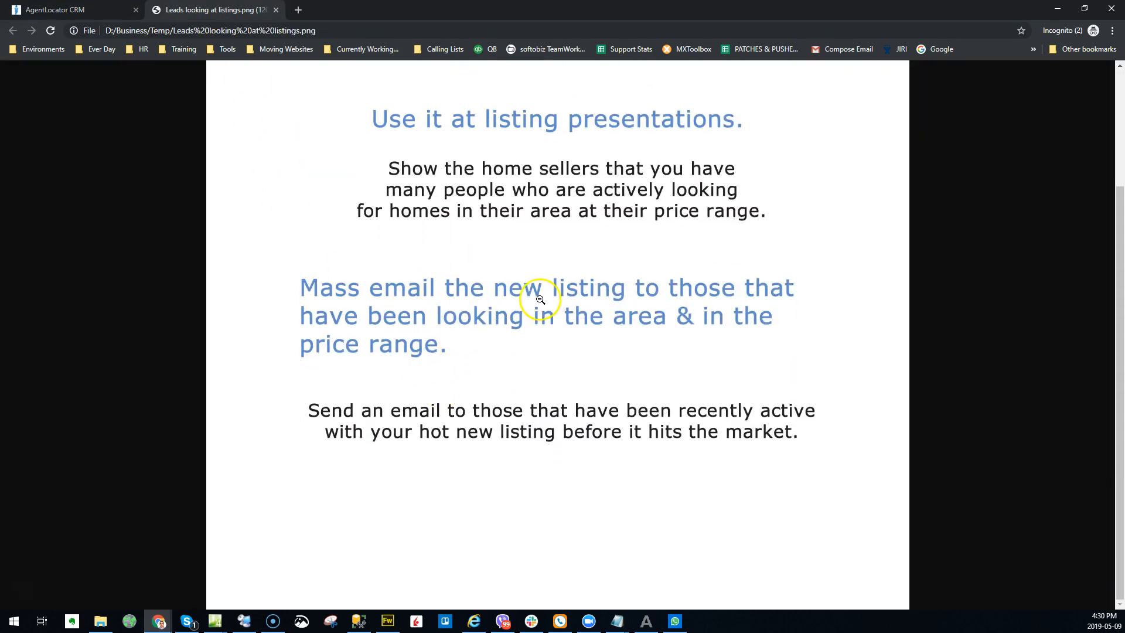
key(ctrl+Tab)
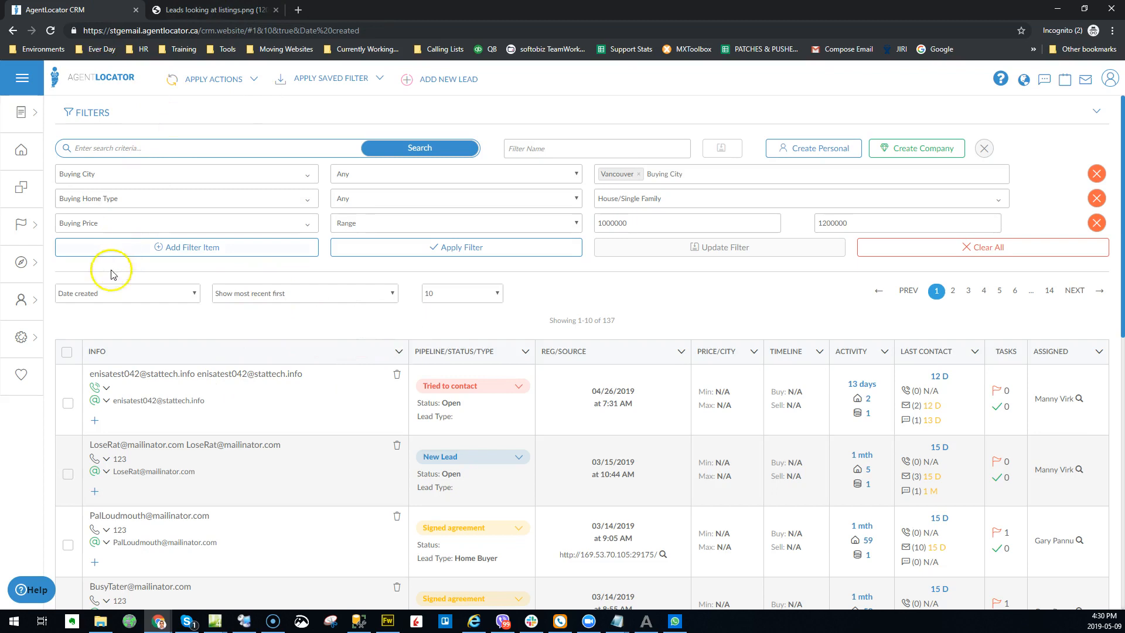
click(66, 352)
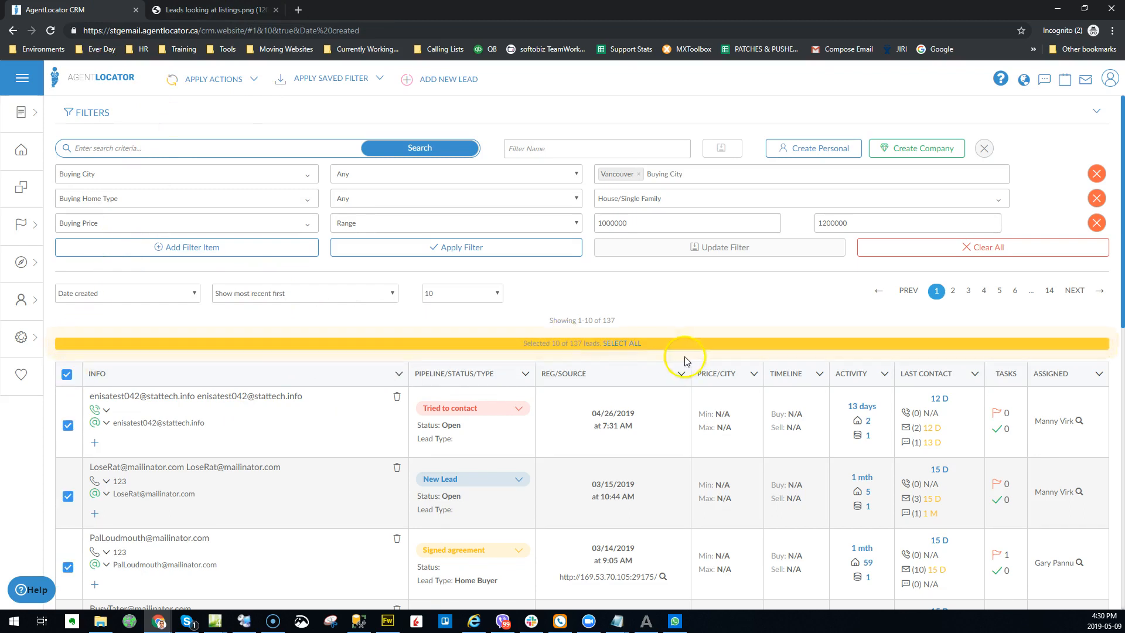
click(628, 345)
- Start a listing email for the selected leads with the criterion MLS Number = 43233, and close it without sending
click(219, 82)
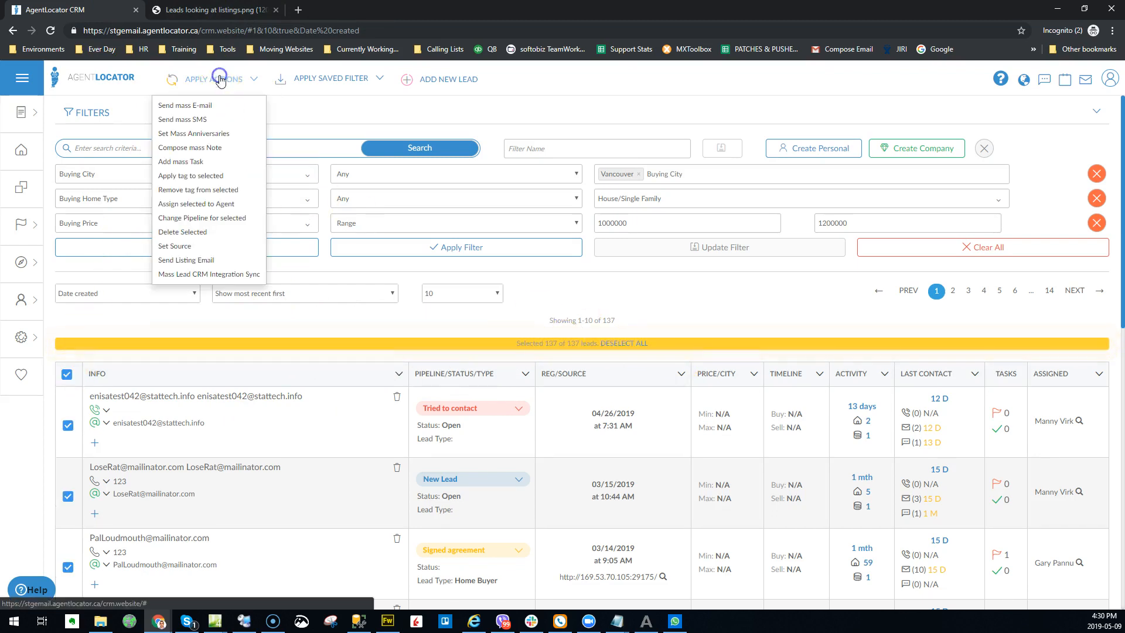
click(208, 264)
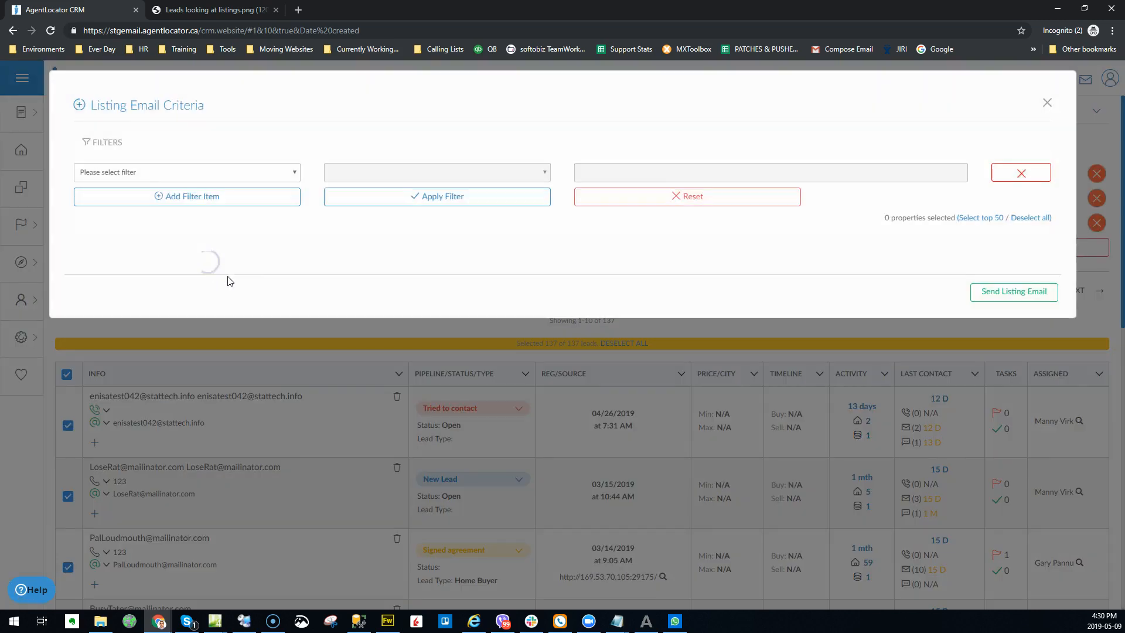
click(234, 174)
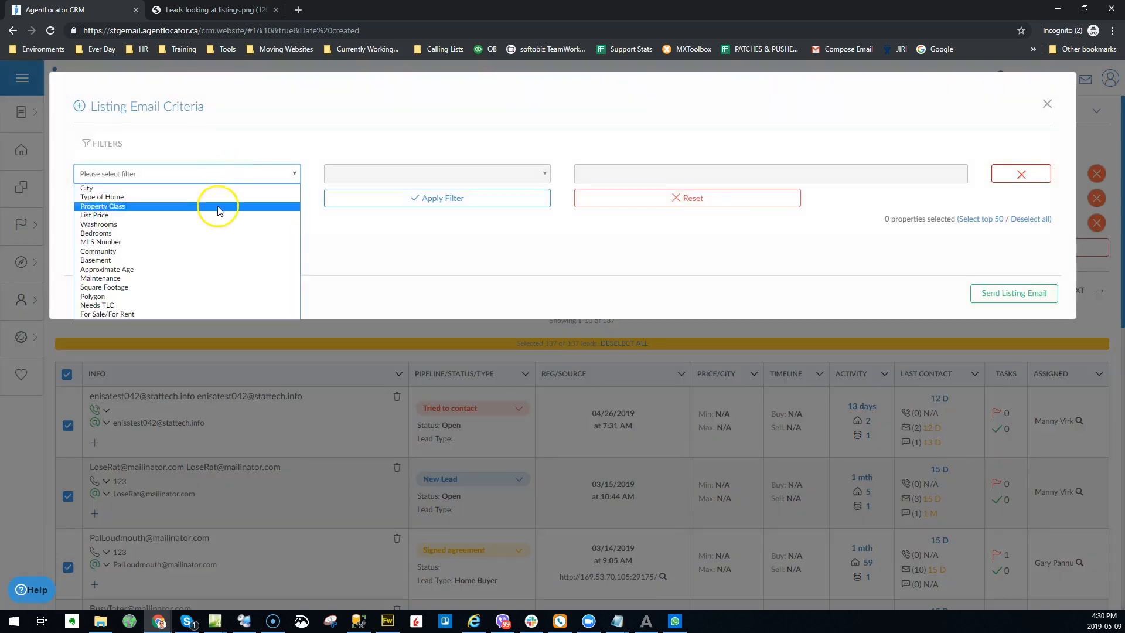
click(193, 242)
click(661, 175)
text(43233)
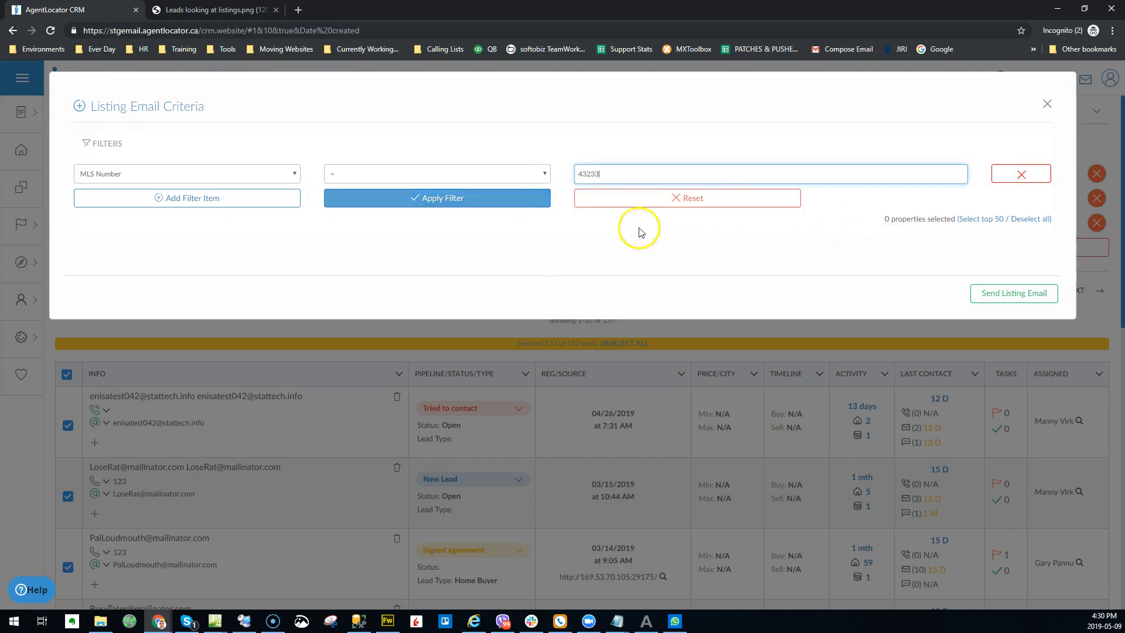
click(259, 261)
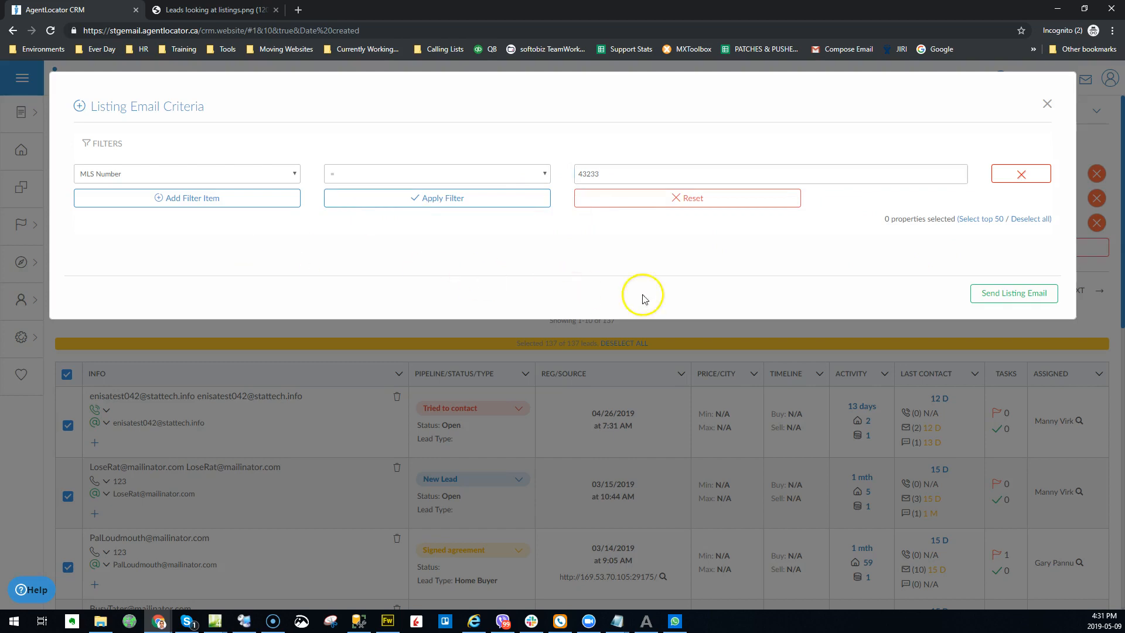
click(1048, 105)
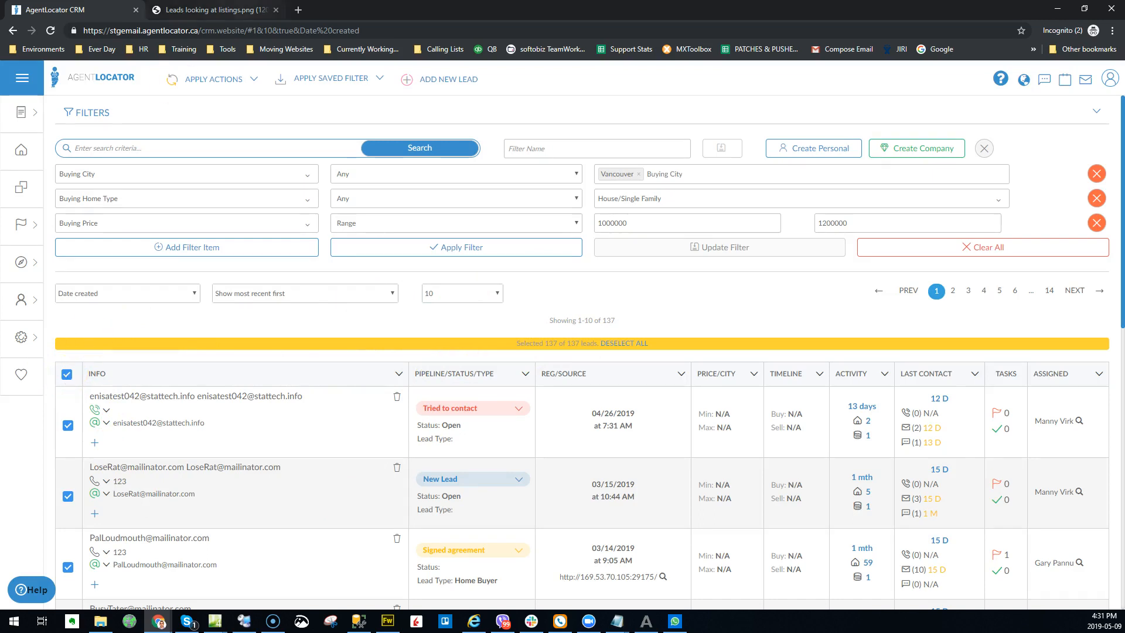
- Glance at the notes image again, and deselect all the leads in the CRM list
click(237, 9)
click(450, 225)
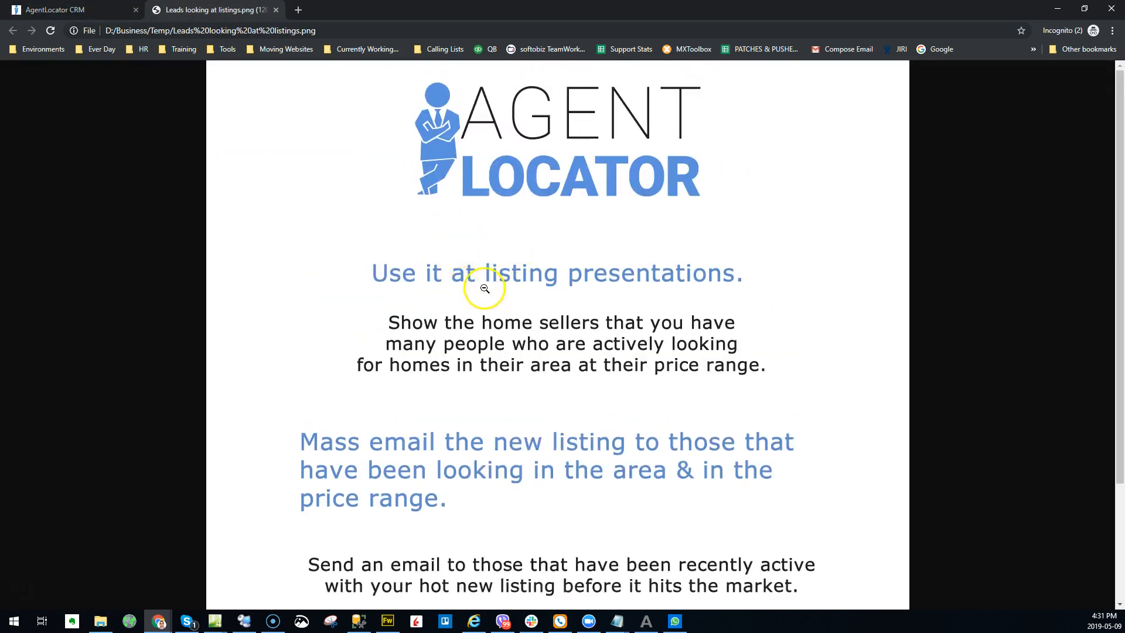
click(88, 10)
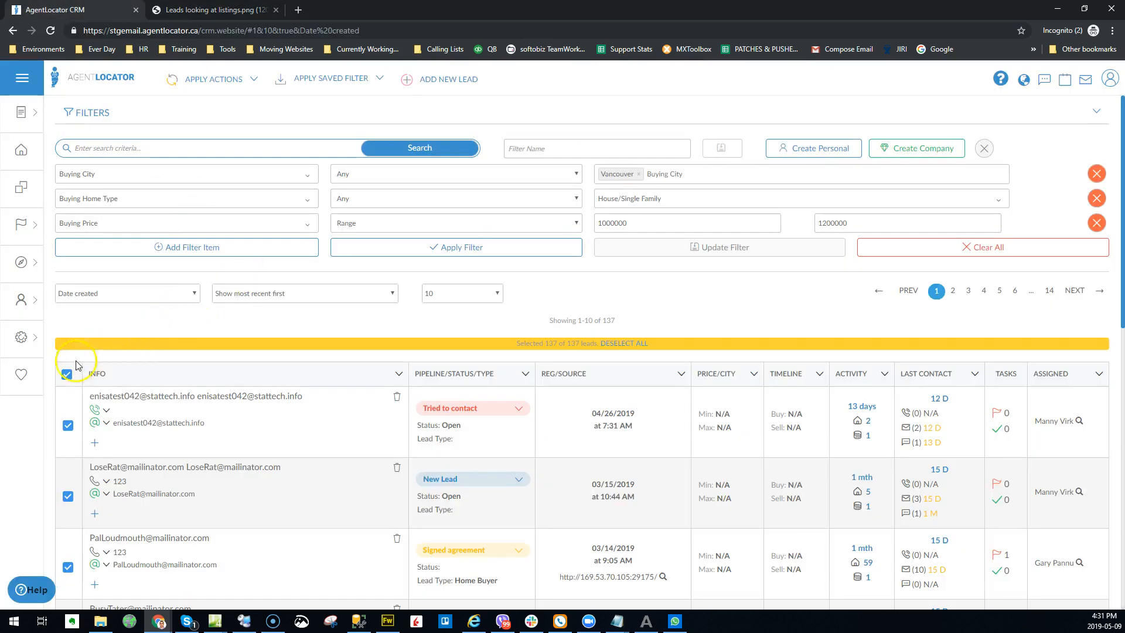
click(66, 378)
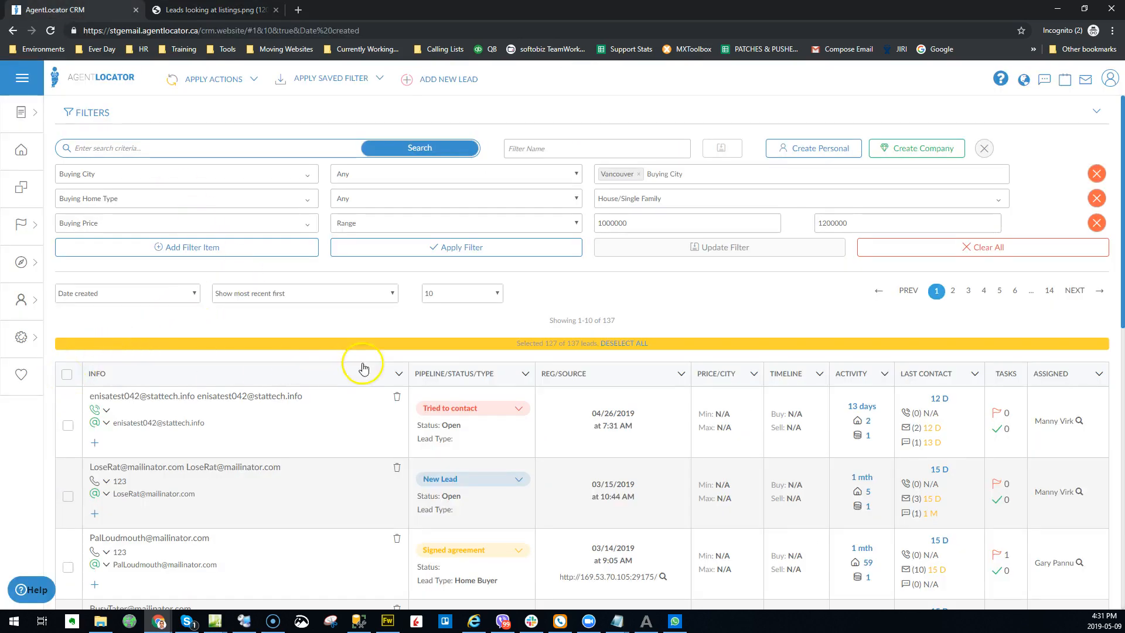
click(621, 343)
click(635, 313)
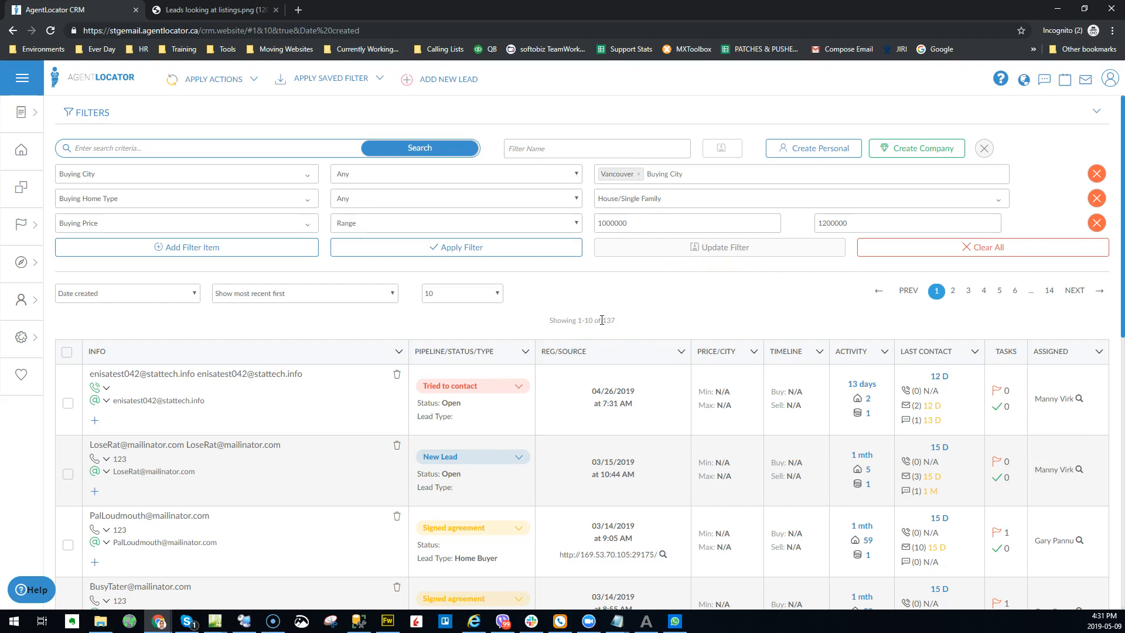
- Check the filtered lead total and the current date in the system calendar, and look over the leads list
click(625, 319)
click(639, 320)
click(1102, 620)
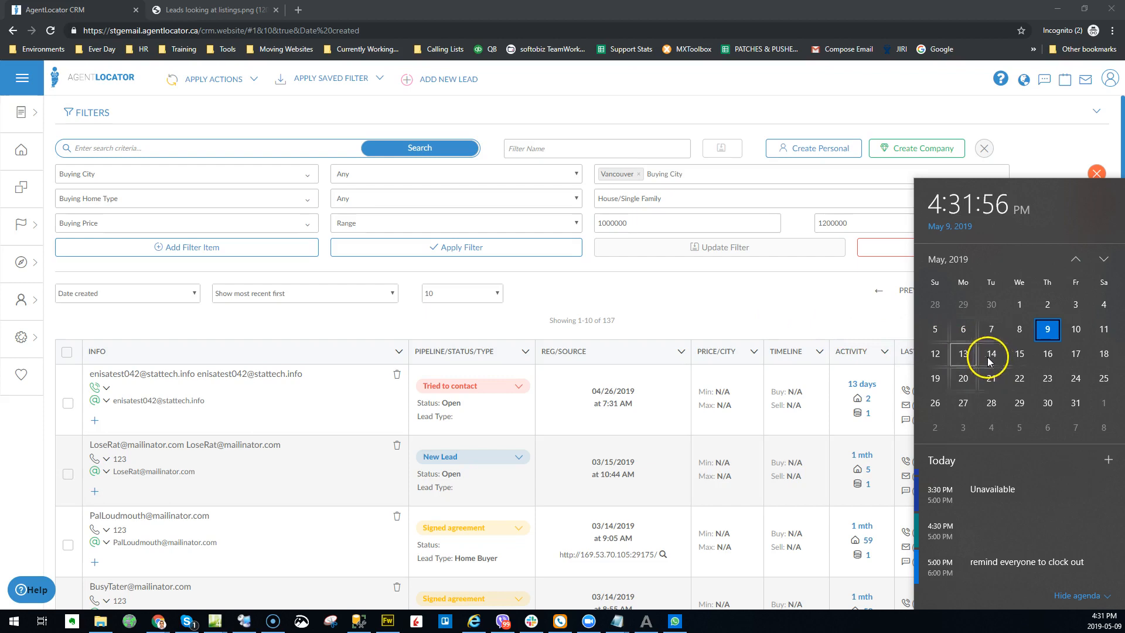
click(730, 312)
scroll(283, 446, down, 2)
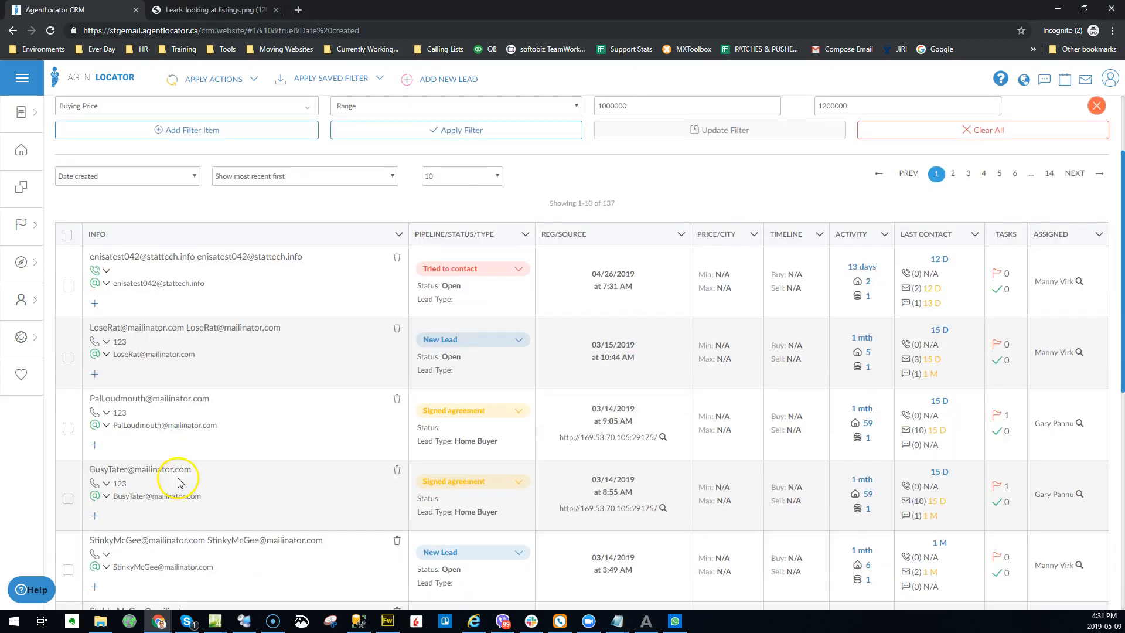